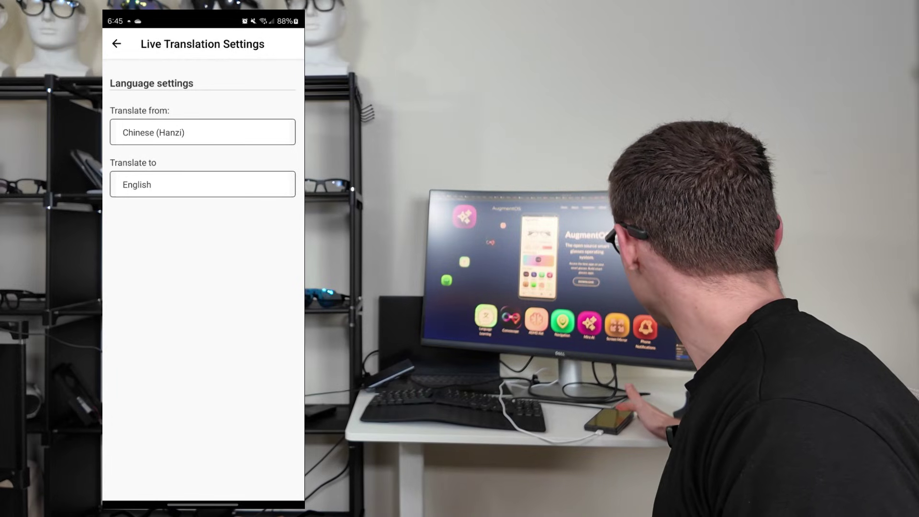
# Choose English as the Live Translation target language.
pyautogui.click(202, 184)
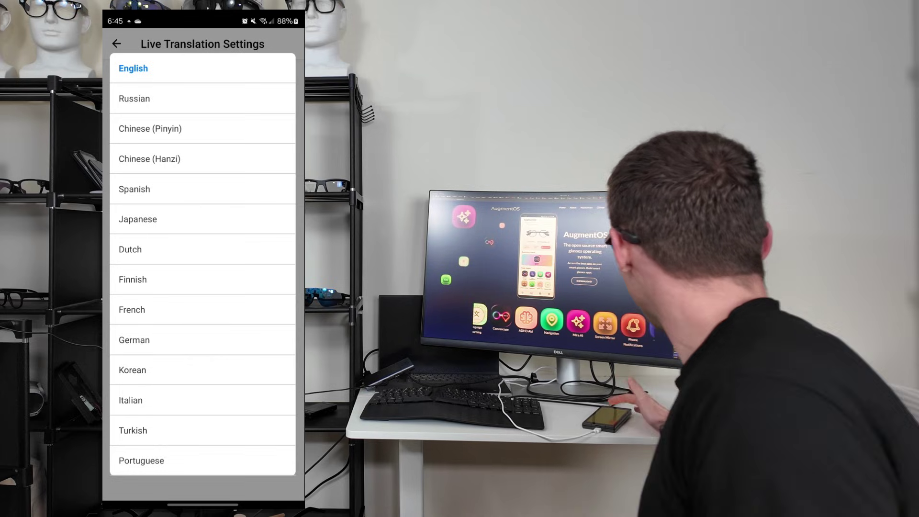